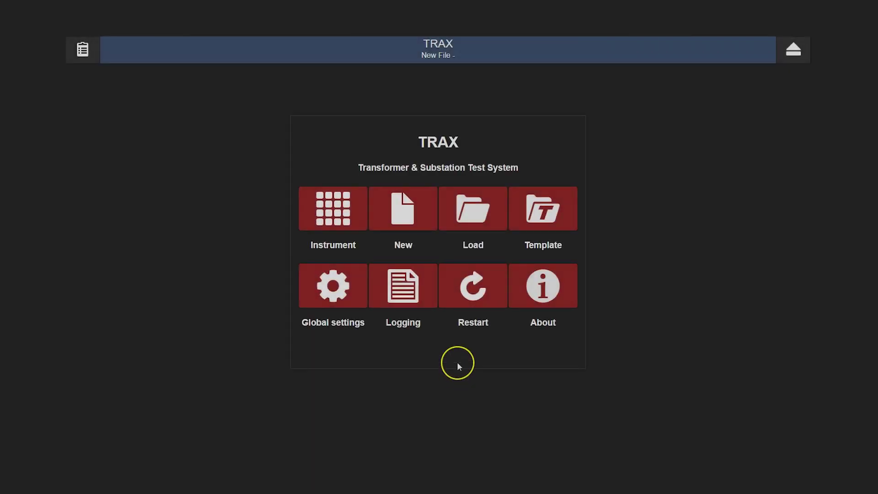
Open the Instrument list from the TRAX home screen
{"action": "left_click", "coordinate": [335, 210]}
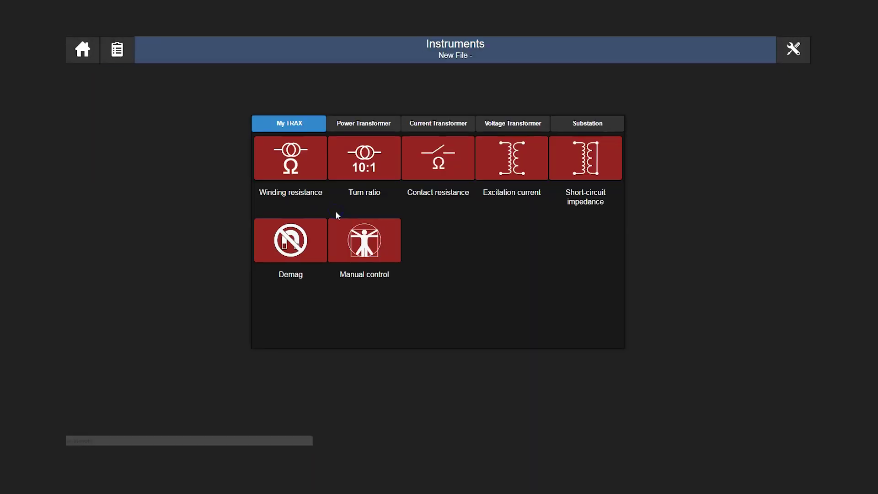
Start a Winding resistance test with Use Configuration on and vector group YNd11
{"action": "left_click", "coordinate": [286, 156]}
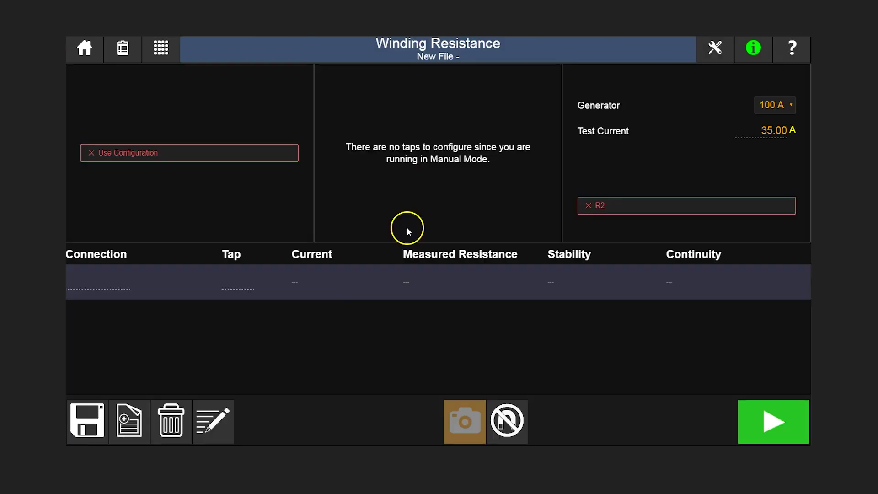
{"action": "left_click", "coordinate": [157, 155]}
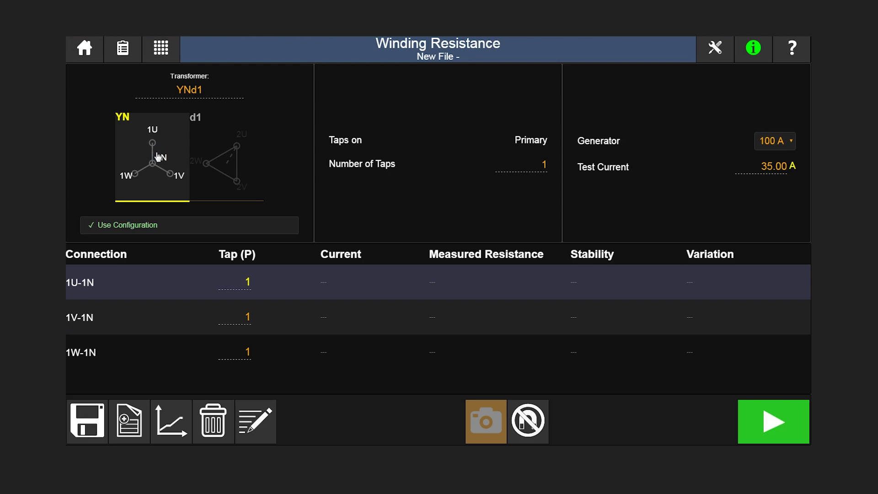
{"action": "left_click", "coordinate": [204, 87]}
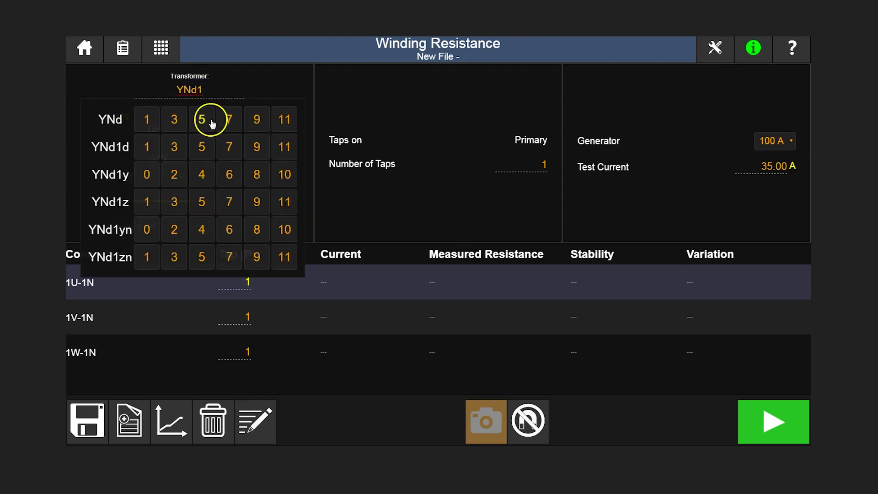
{"action": "left_click", "coordinate": [284, 119]}
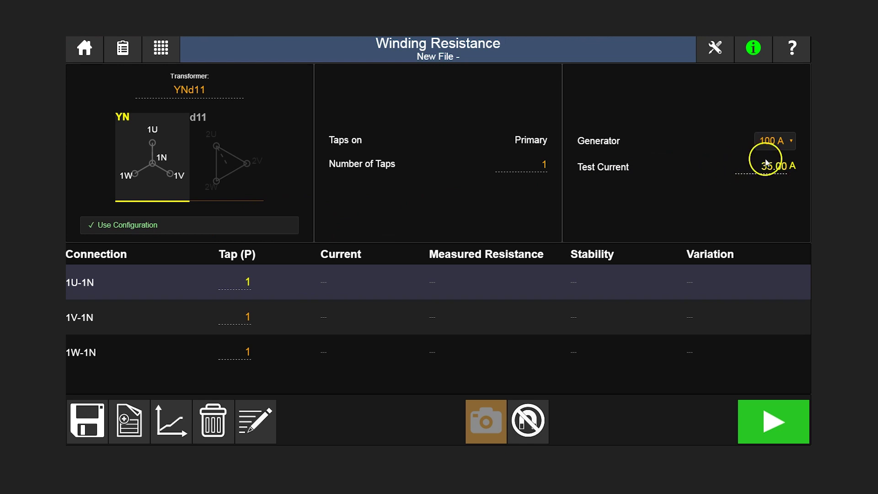
Select the 16 A generator range for the winding resistance test
{"action": "left_click", "coordinate": [789, 148]}
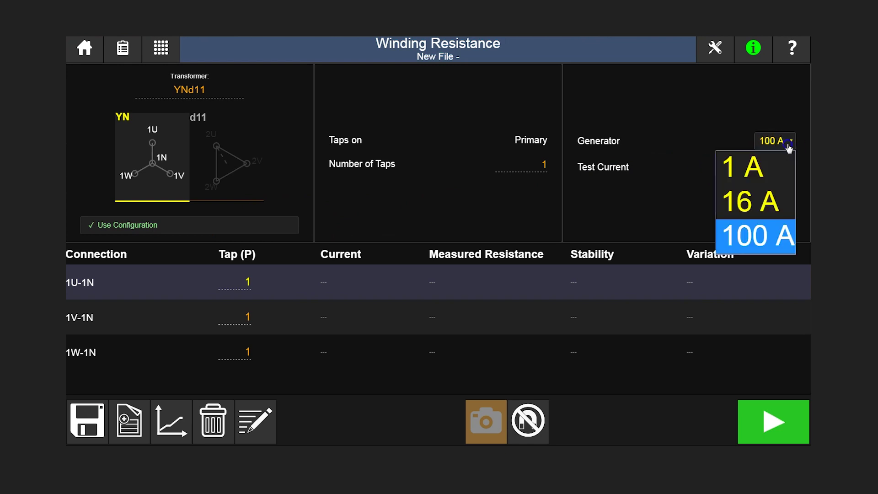
{"action": "left_click", "coordinate": [756, 206]}
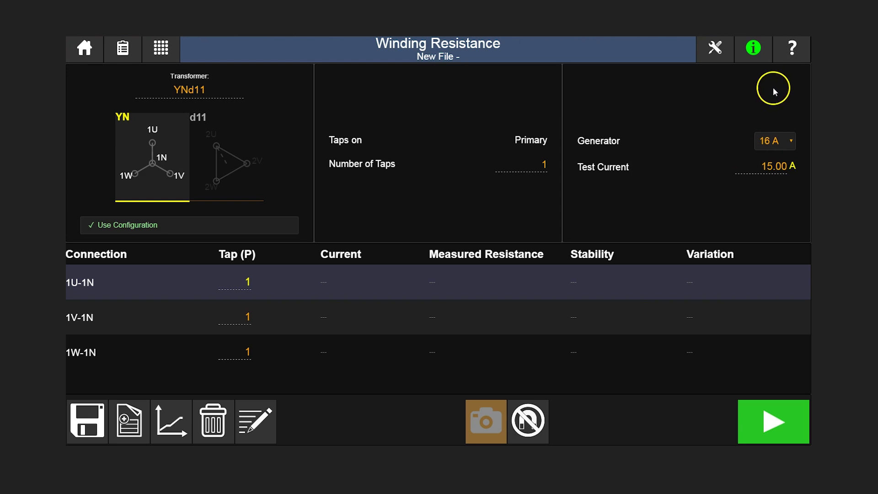
View the lead connection help, then run the measurement, reading 351.7 mΩ on 1U-1N
{"action": "left_click", "coordinate": [791, 49]}
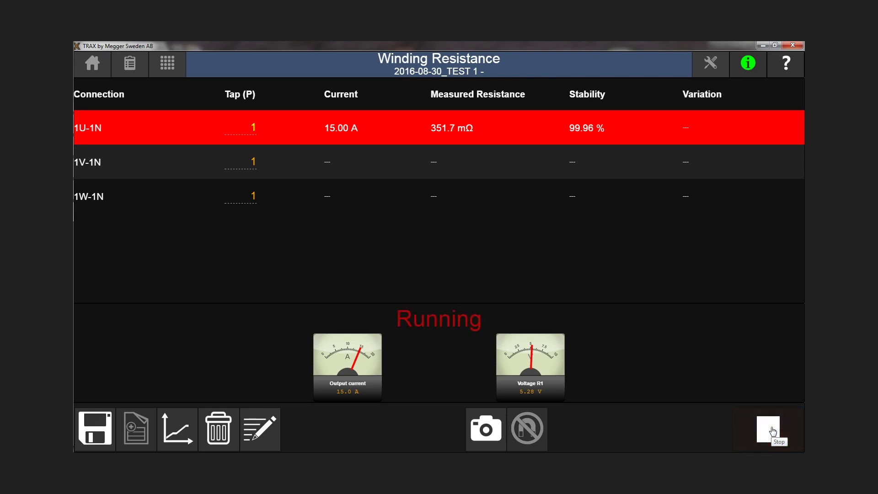
Stop after all three windings are measured (351.7, 348.4, 343.7 mΩ) and go to the report
{"action": "left_click", "coordinate": [773, 431]}
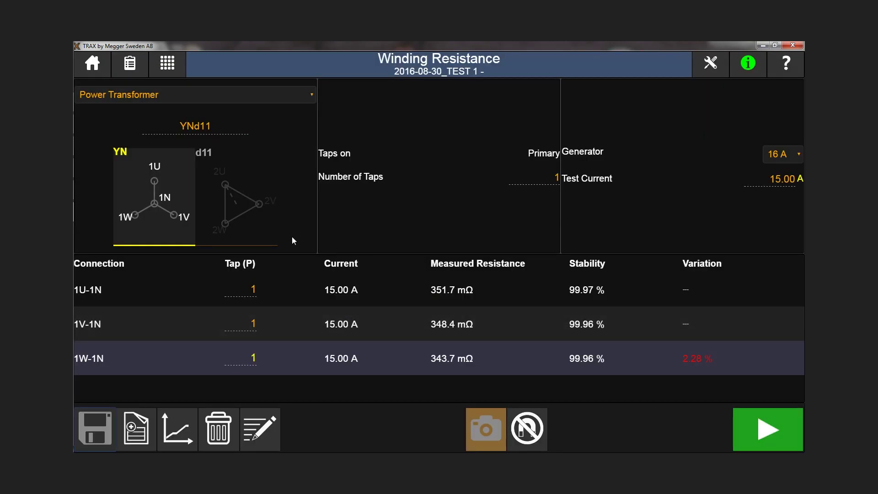
{"action": "left_click", "coordinate": [129, 65]}
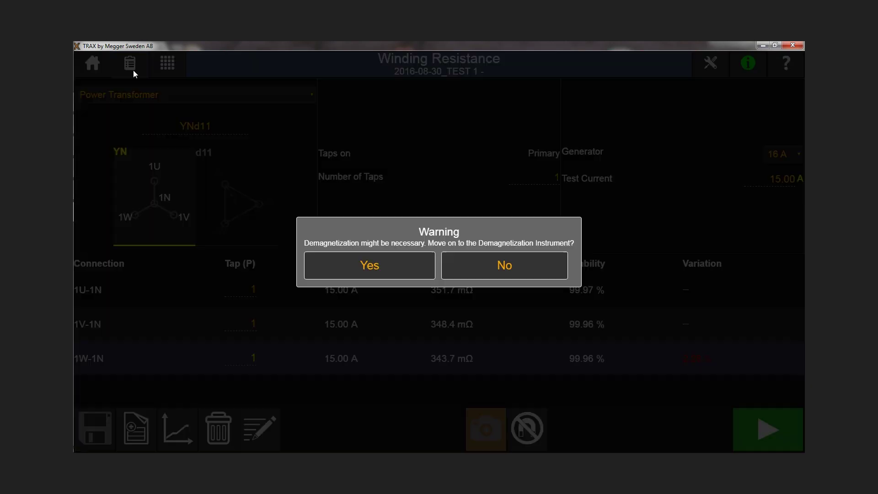
Demagnetize at 15.0 A, cutting remanence from 57.45% to under 1%, then open the test report
{"action": "left_click", "coordinate": [369, 267]}
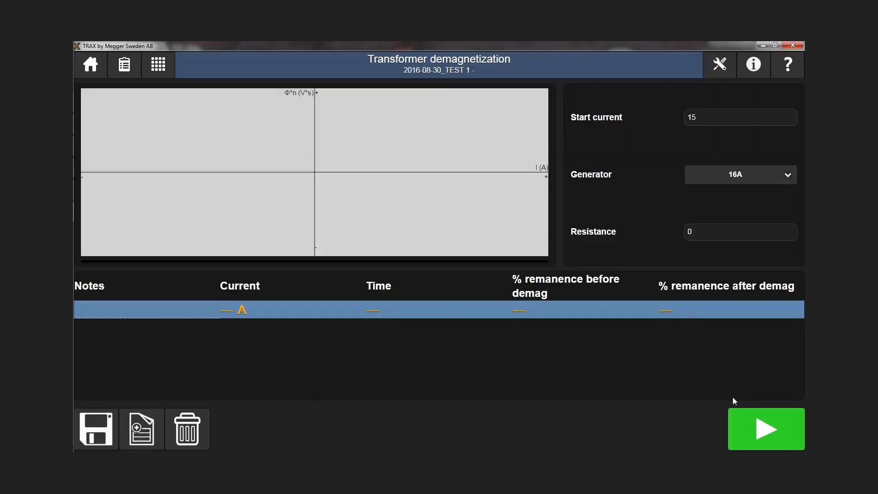
{"action": "left_click", "coordinate": [760, 439]}
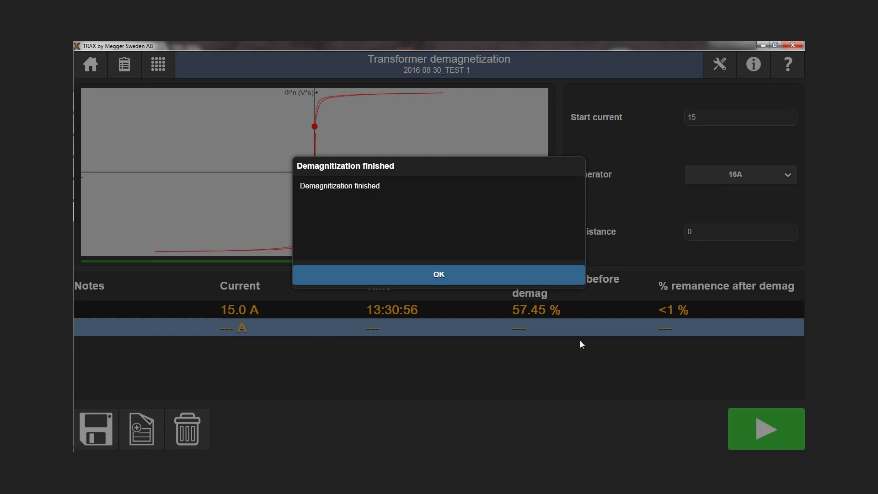
{"action": "left_click", "coordinate": [452, 273]}
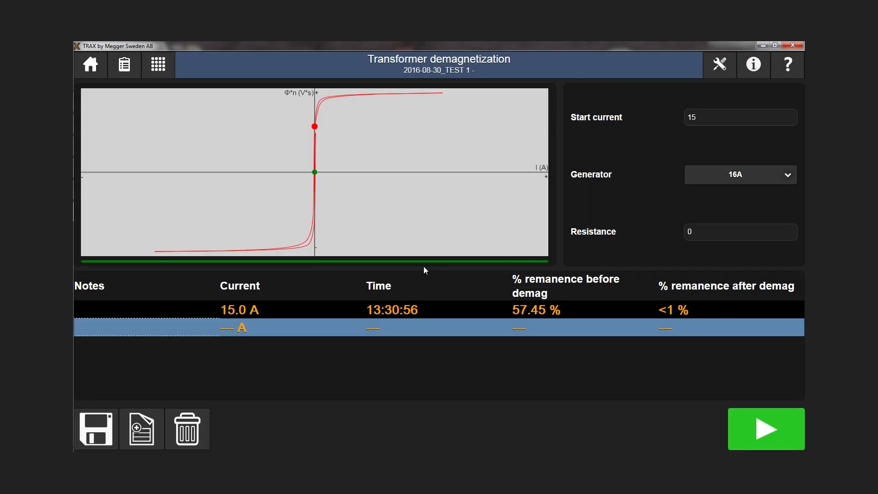
{"action": "left_click", "coordinate": [124, 65]}
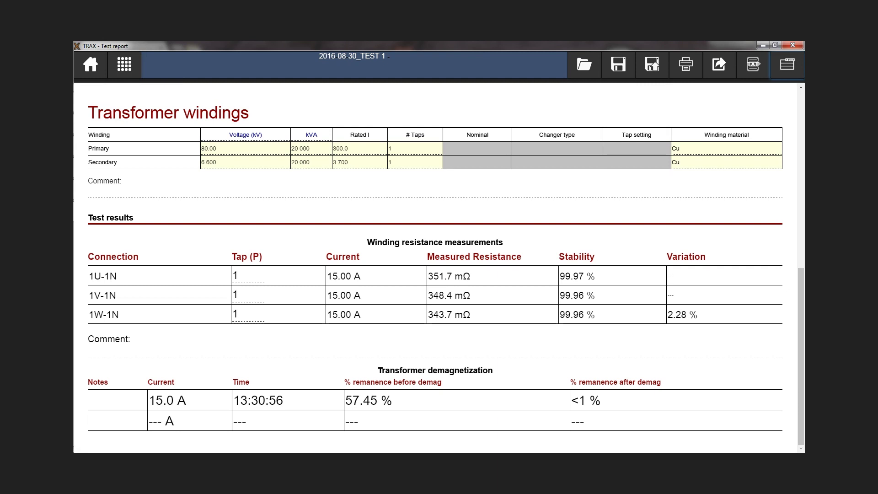